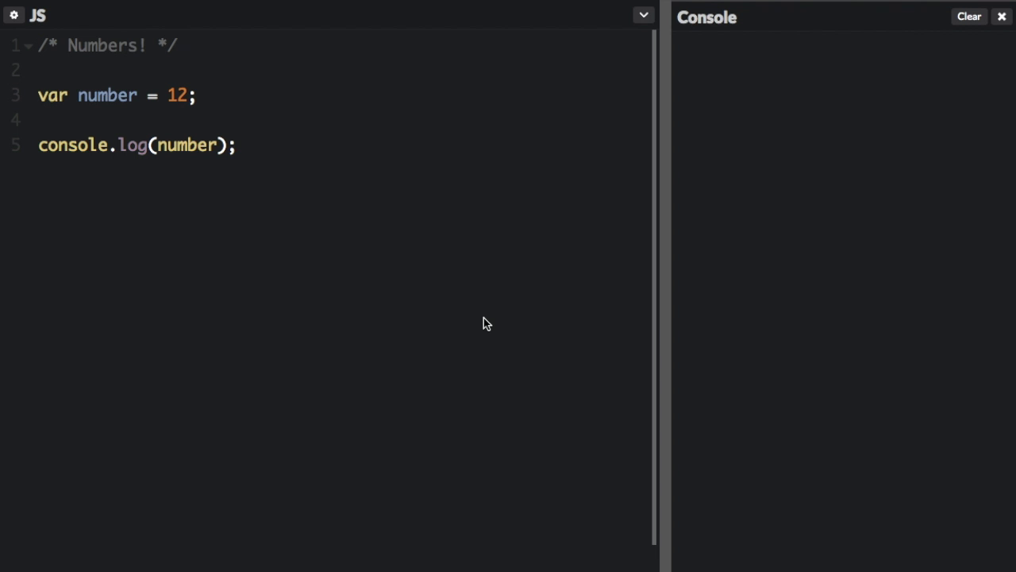
Point out the variable number and run the script so the console prints 12.
double_click(179, 144)
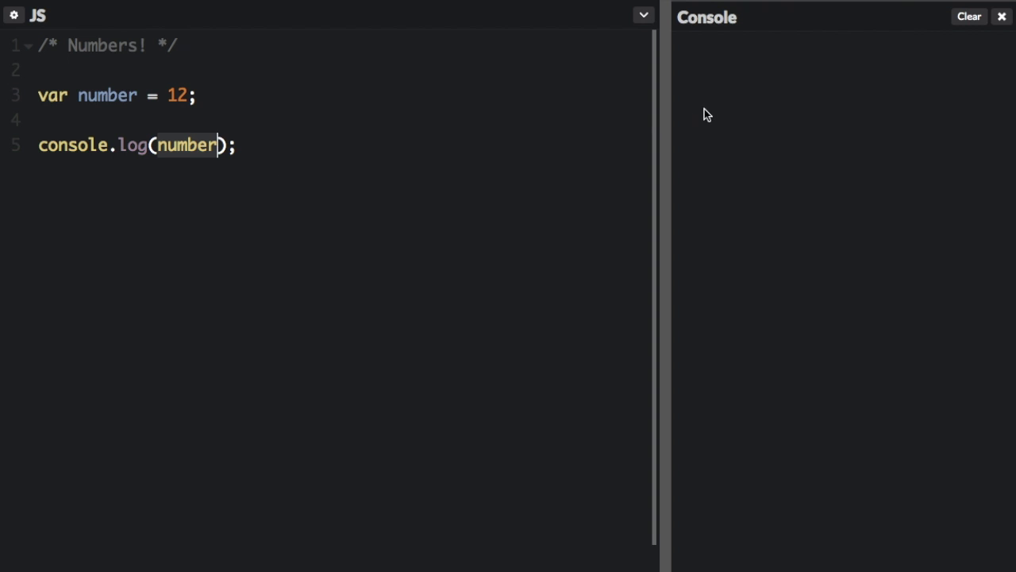
click(706, 84)
double_click(103, 95)
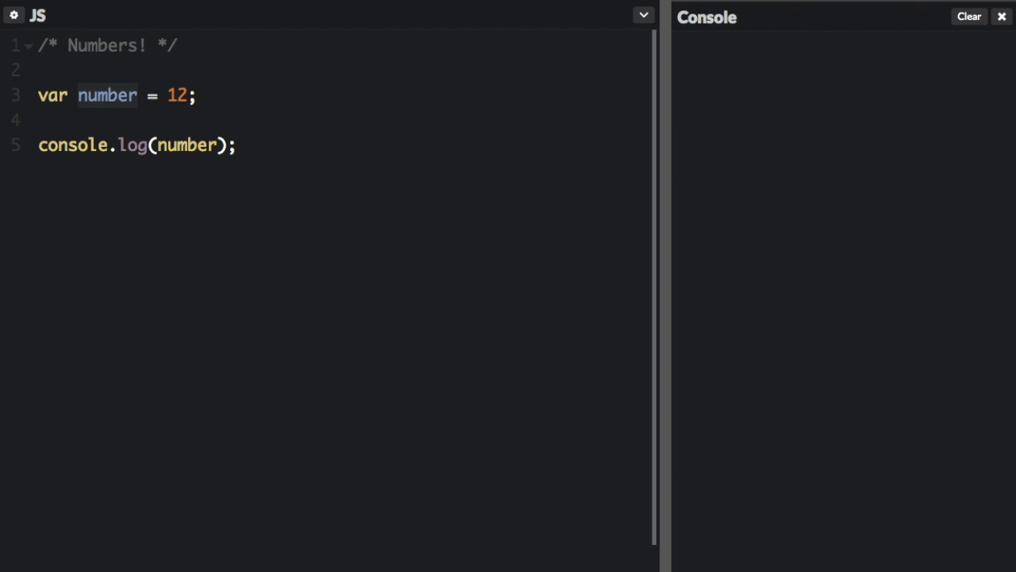
key(ctrl+Return)
click(187, 95)
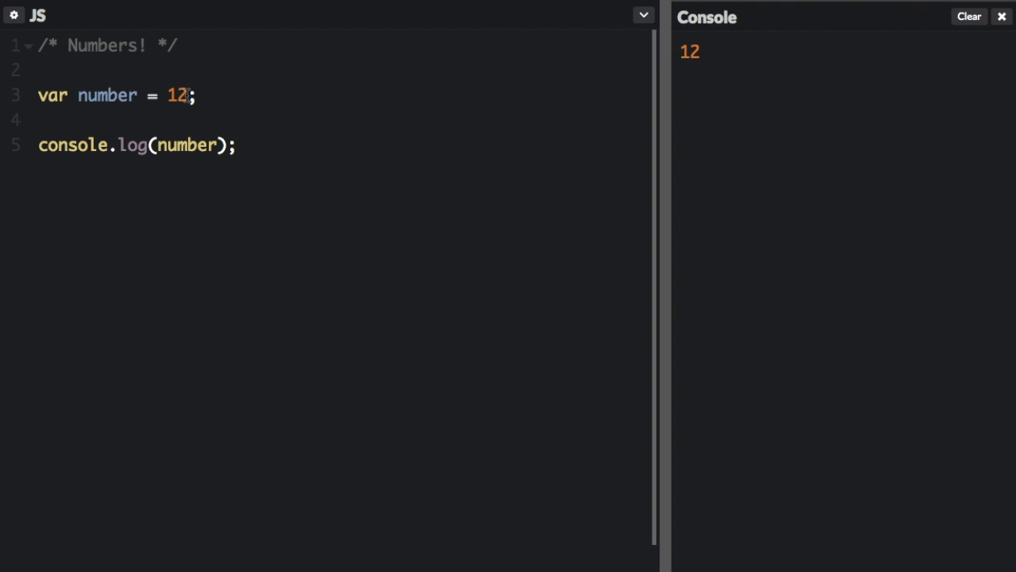
text(+ 2)
Log 12 + 2, 12 - 2, 12 * 2, 12 / 2 and 12 / 7 (14, 10, 24, 6, 1.714…).
click(187, 96)
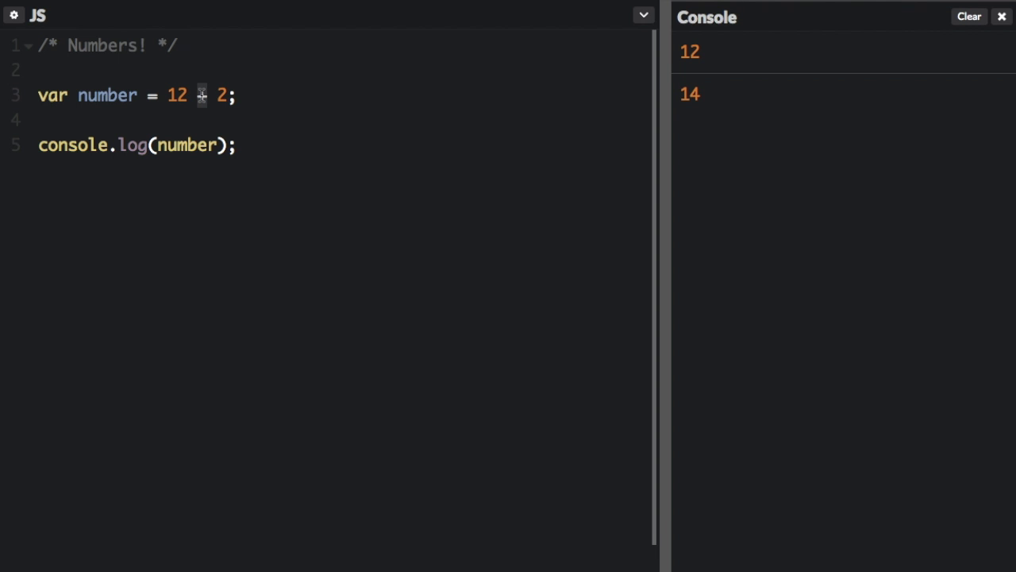
text(-)
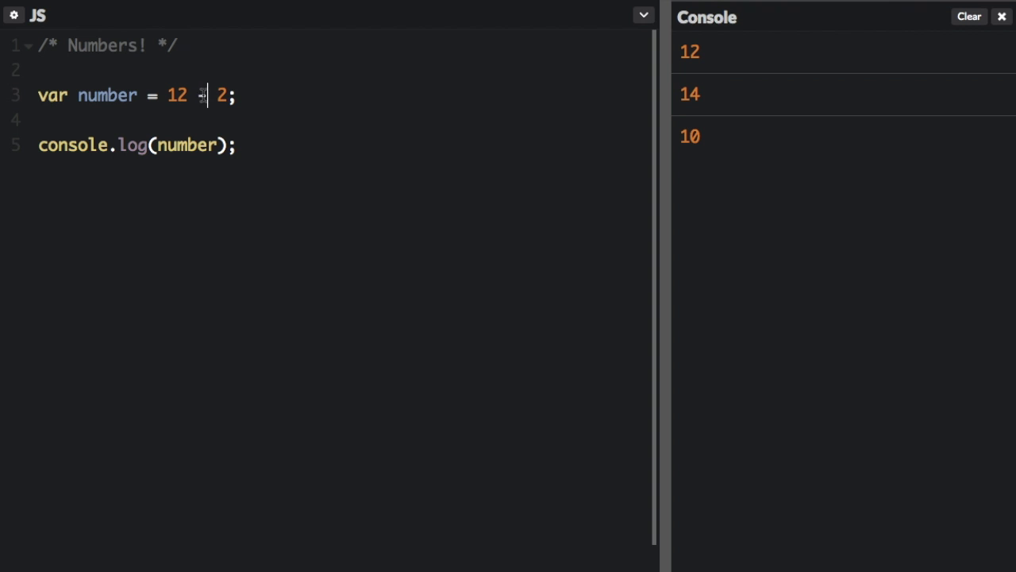
double_click(203, 95)
text(*)
double_click(202, 96)
text(/)
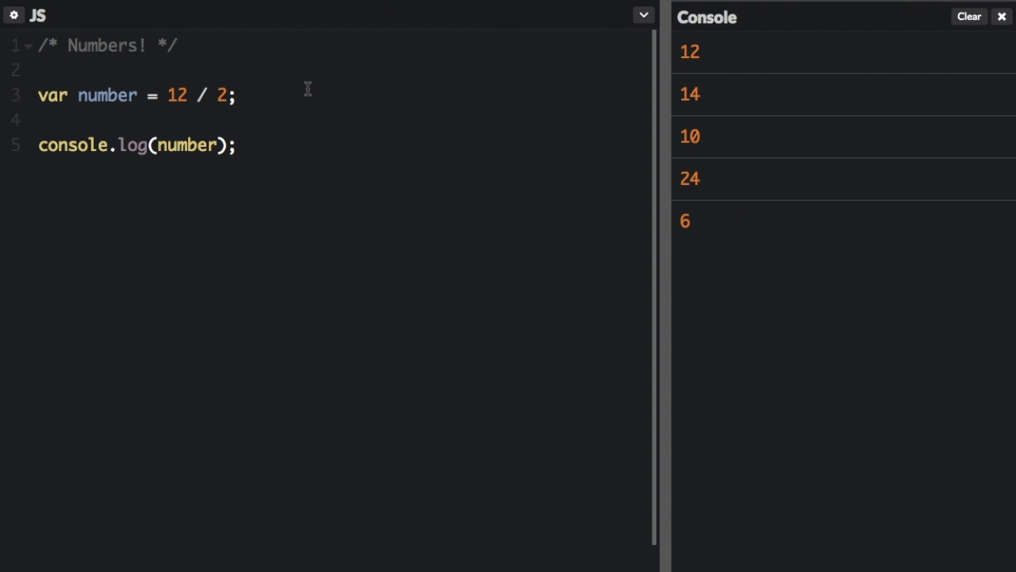
double_click(224, 95)
text(7)
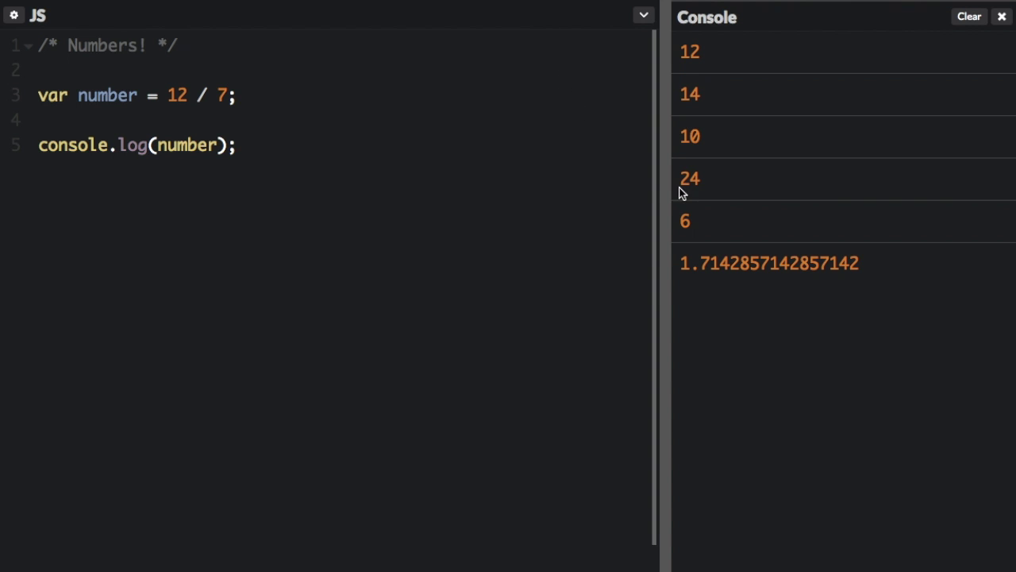
Change the operator to % and log 12 % 7, giving 5.
click(201, 95)
key(Delete)
text(%)
key(ctrl+Return)
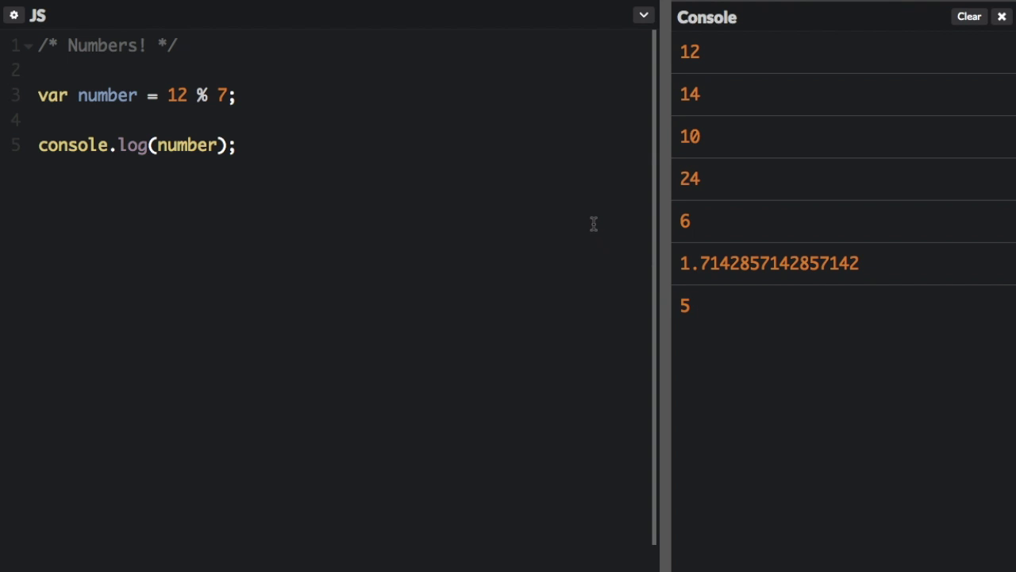
Log 12 + 7.3, 12 * 7.3 and 1.2 / 7.3 (19.3, 87.6, 0.164…), then reset to 12.
double_click(201, 95)
text(+)
key(Right)
text(.3)
double_click(202, 95)
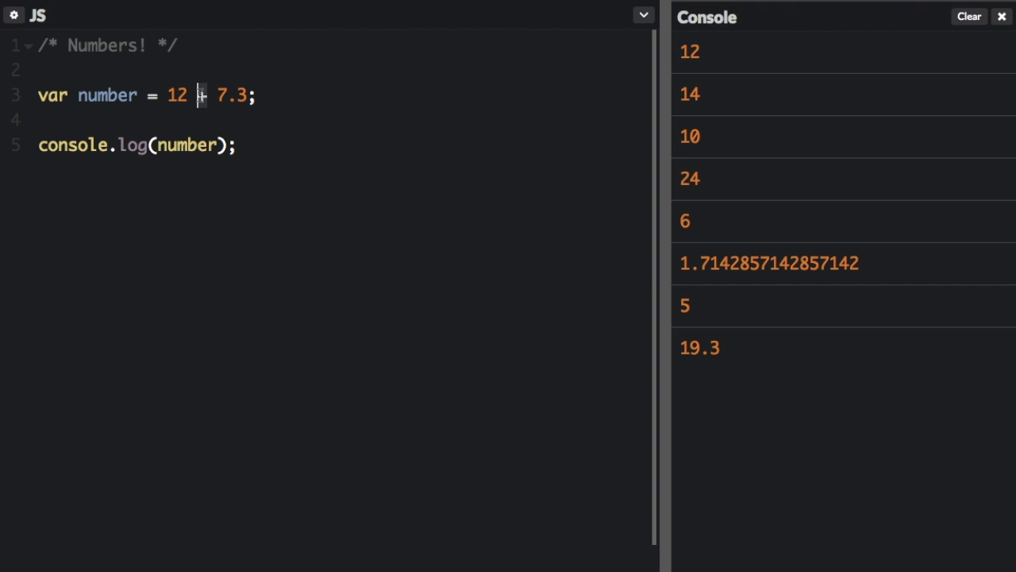
text(*)
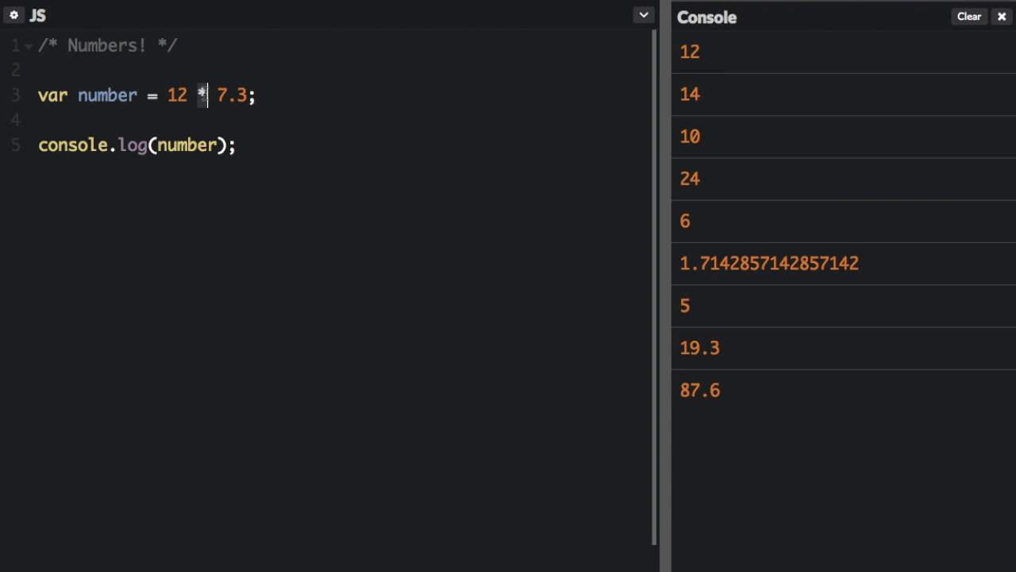
double_click(202, 95)
text(/)
click(176, 95)
text(.)
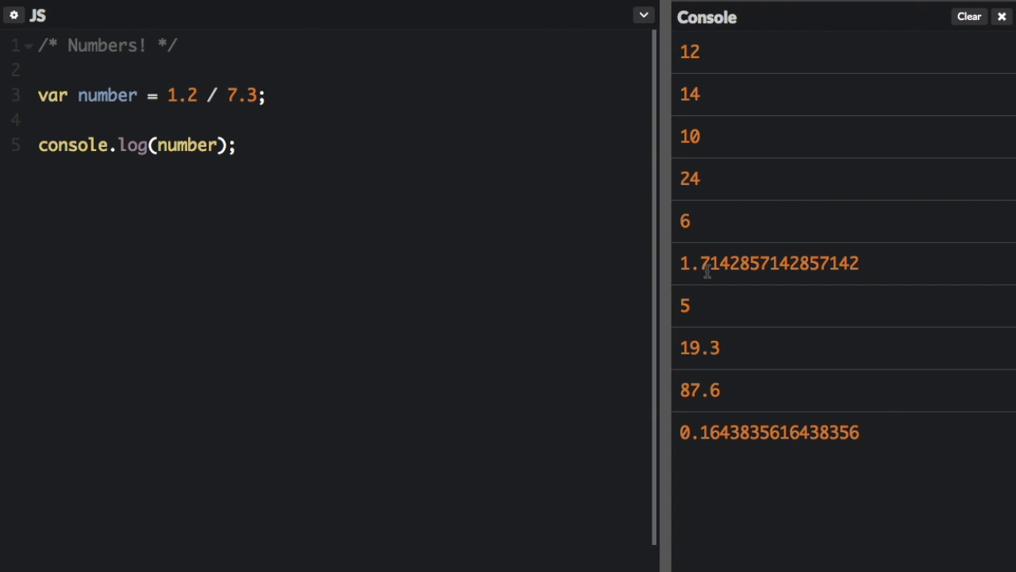
drag(861, 434, 698, 434)
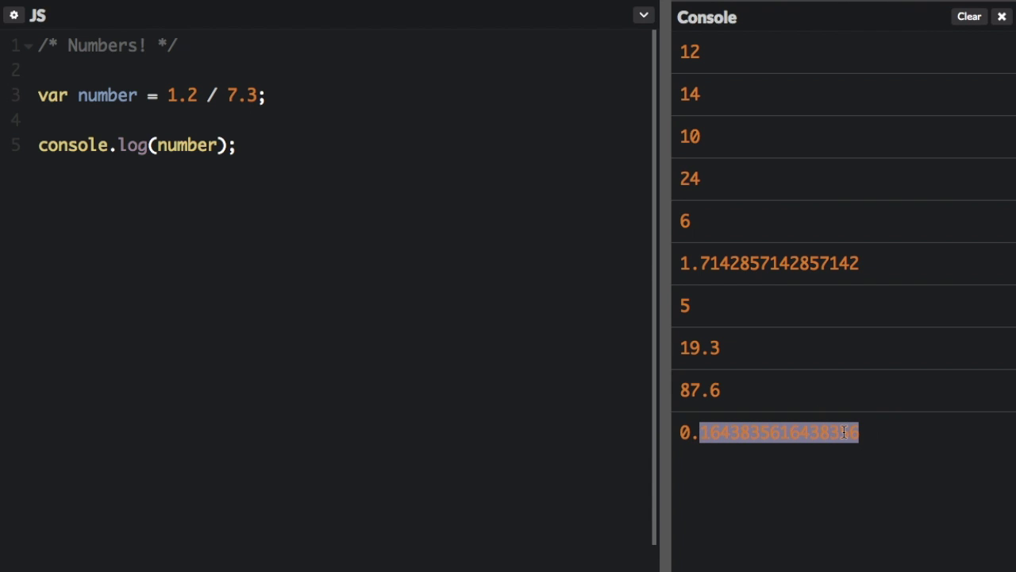
click(858, 433)
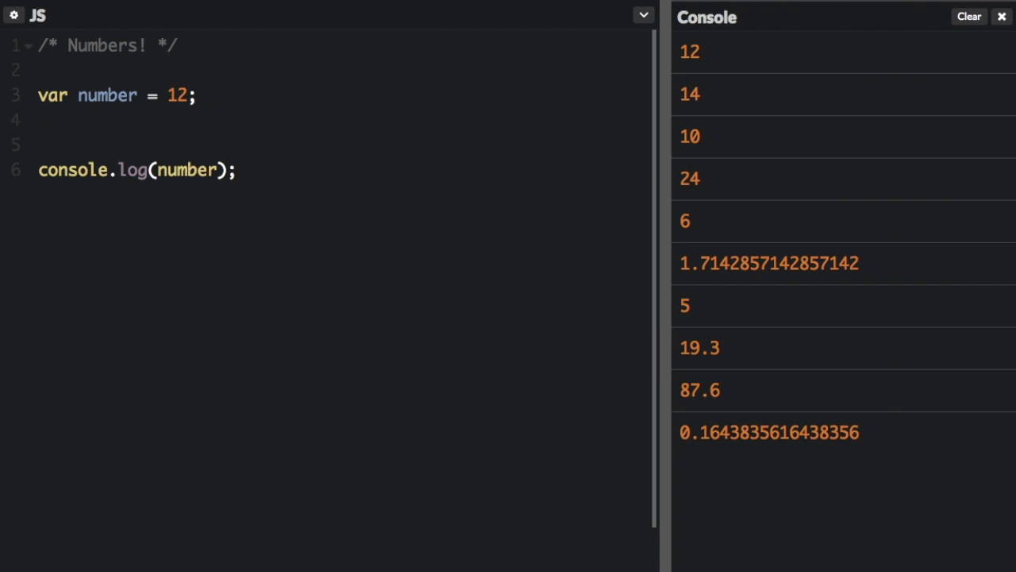
Add number++; above the log, showing 13, then clear the console.
key(Return)
text(num)
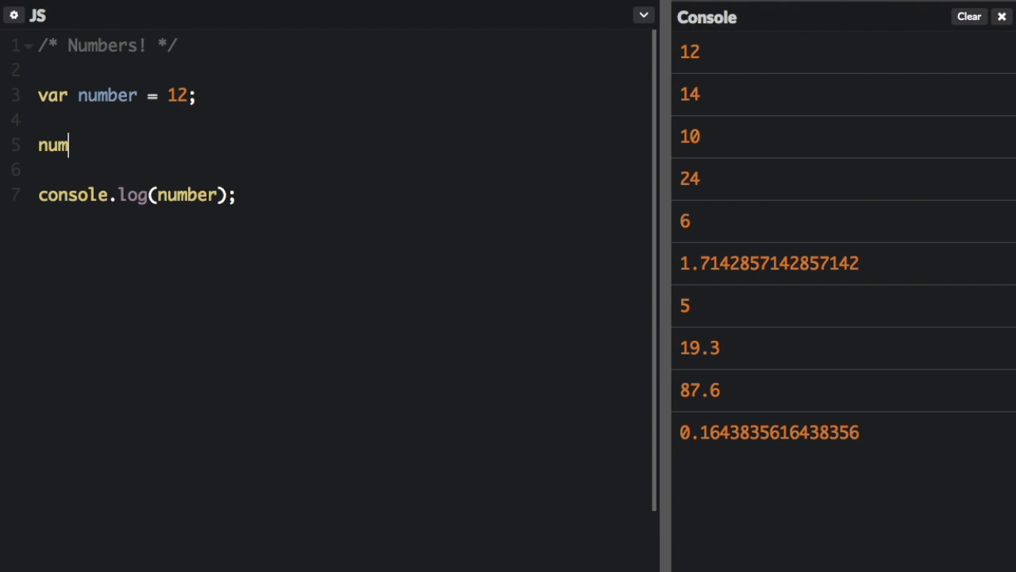
text(ber++)
drag(704, 475, 674, 475)
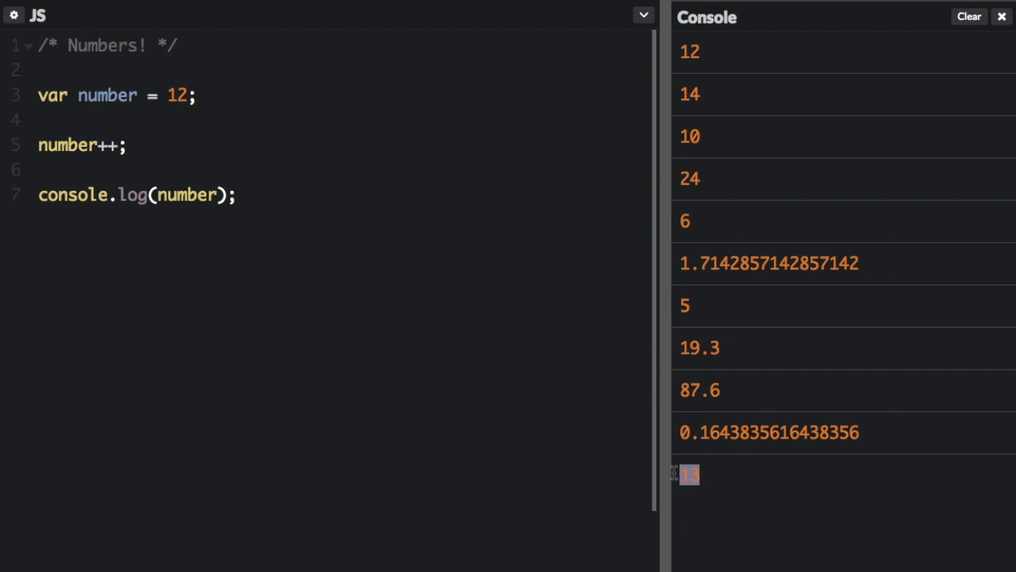
click(970, 17)
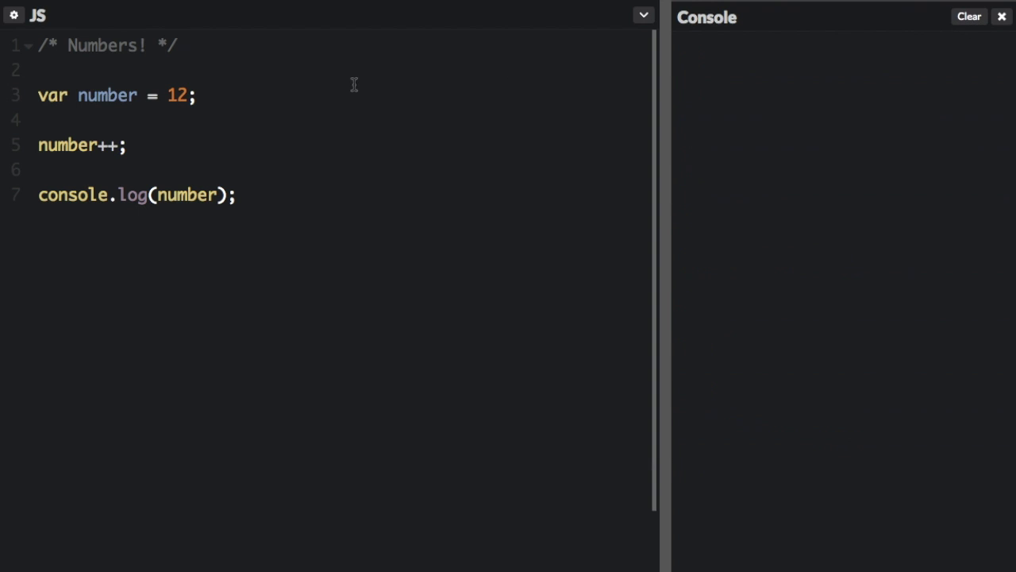
Change it to number-- (logging 11), then start rewriting it as number = number + 5.
click(108, 144)
drag(108, 144, 98, 145)
text(--)
drag(118, 144, 99, 144)
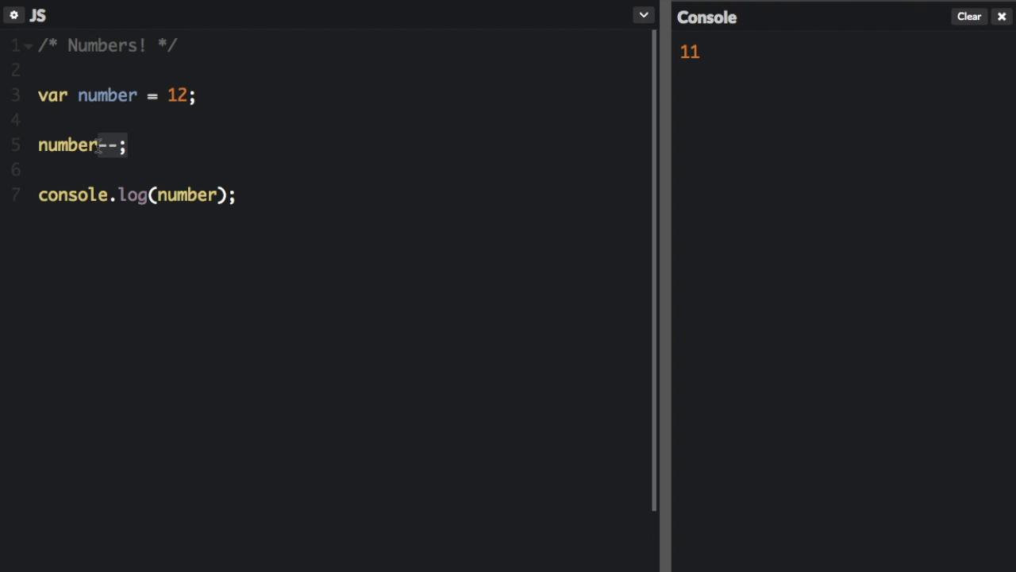
text(= nu)
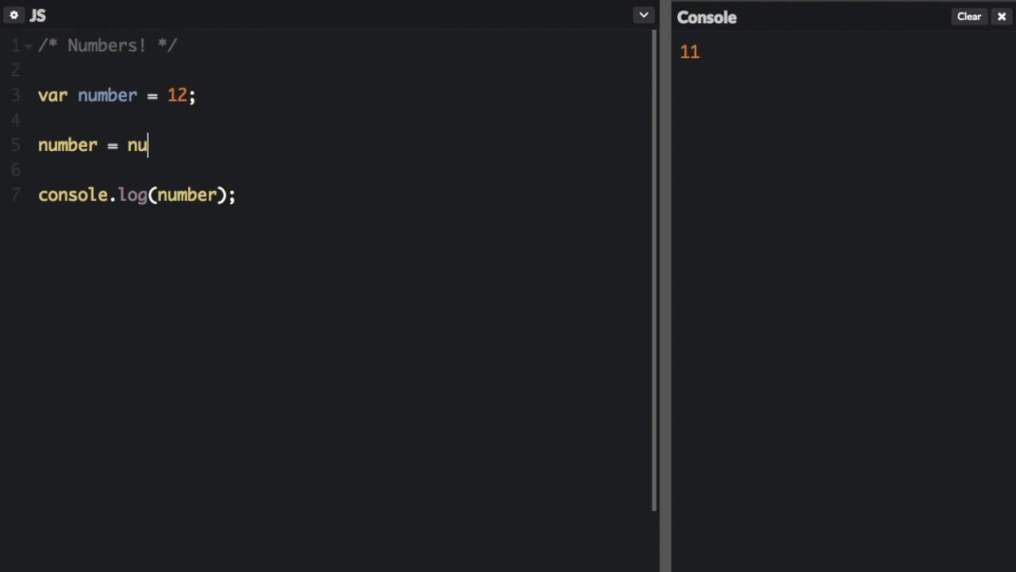
text(mber + 5;)
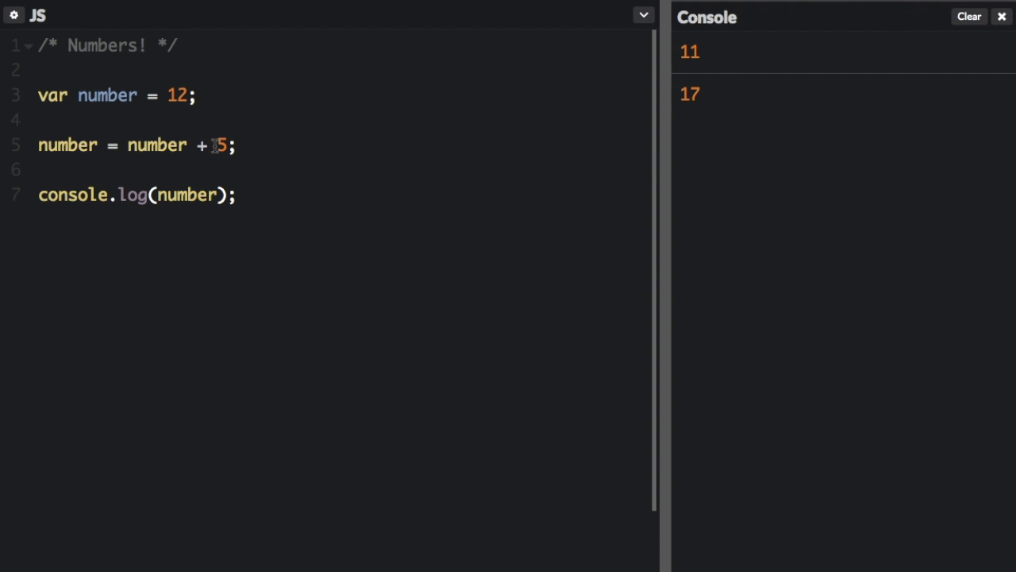
Use number += 5, then number *= 5, logging 17 and 60.
drag(216, 146, 108, 148)
text(+)
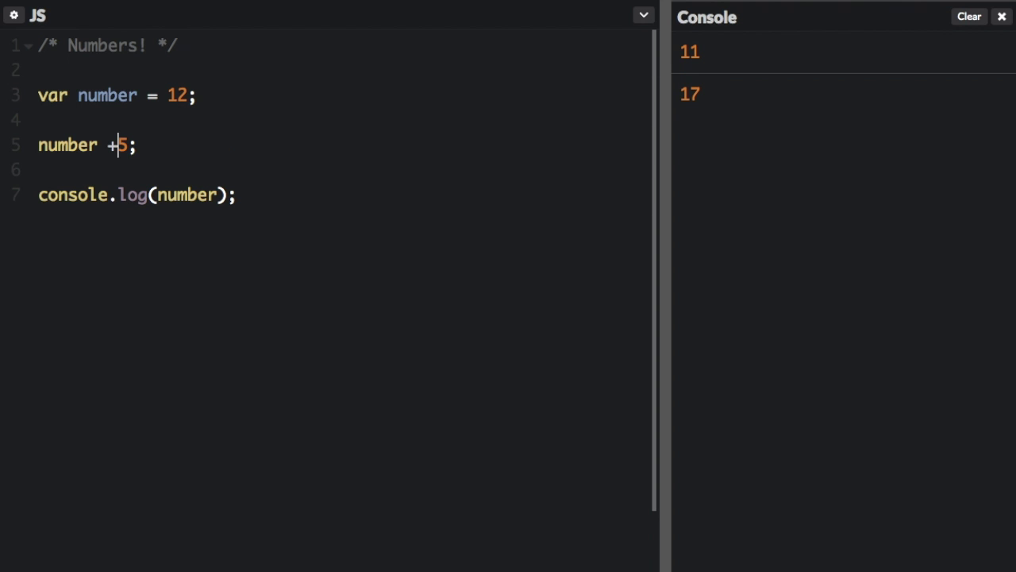
text(=)
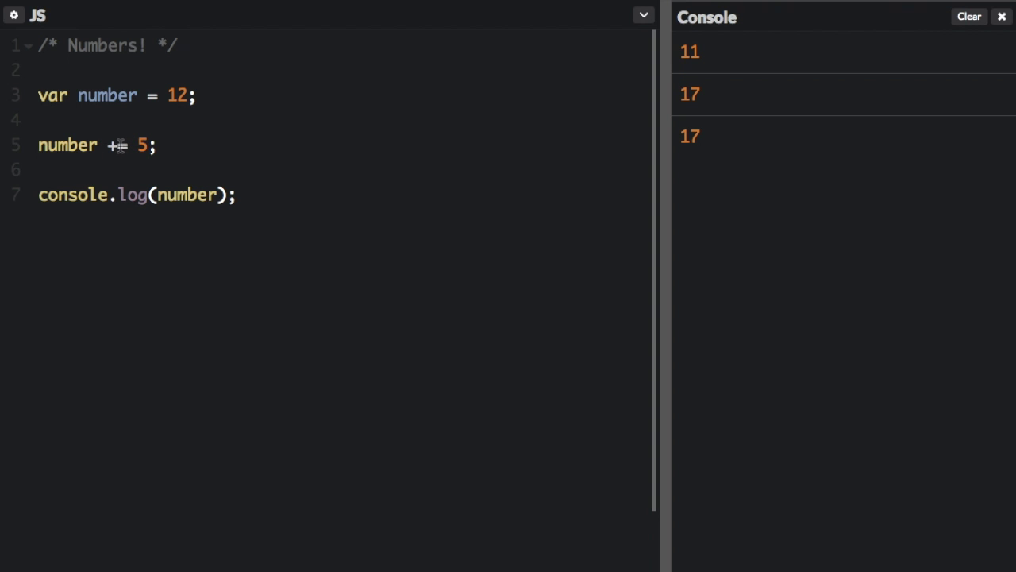
drag(117, 146, 104, 146)
text(*)
key(ctrl+Return)
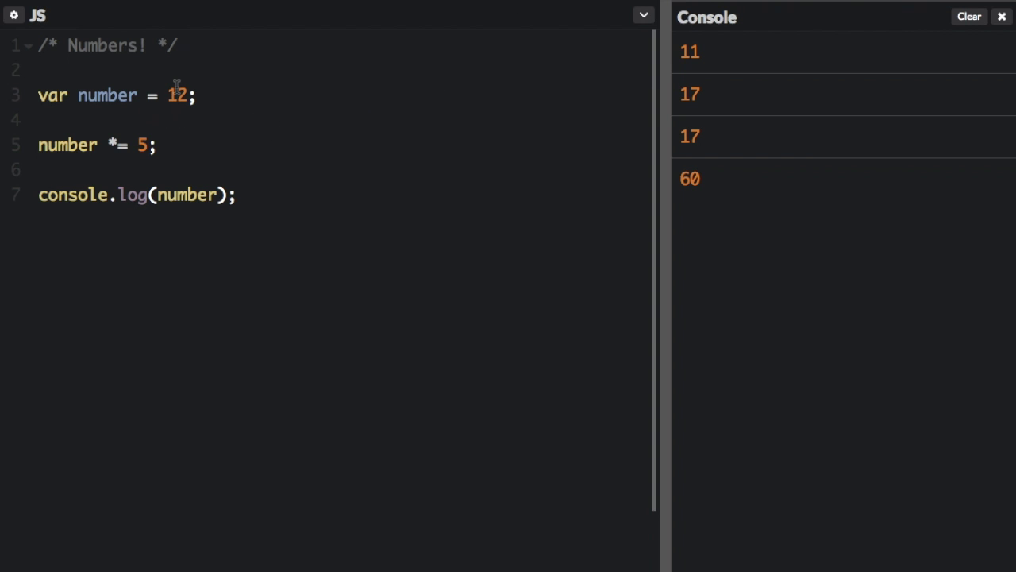
double_click(176, 94)
Switch to number /= 5 to log 2.4, then delete the assignment line.
click(109, 144)
text(/)
key(ctrl+Return)
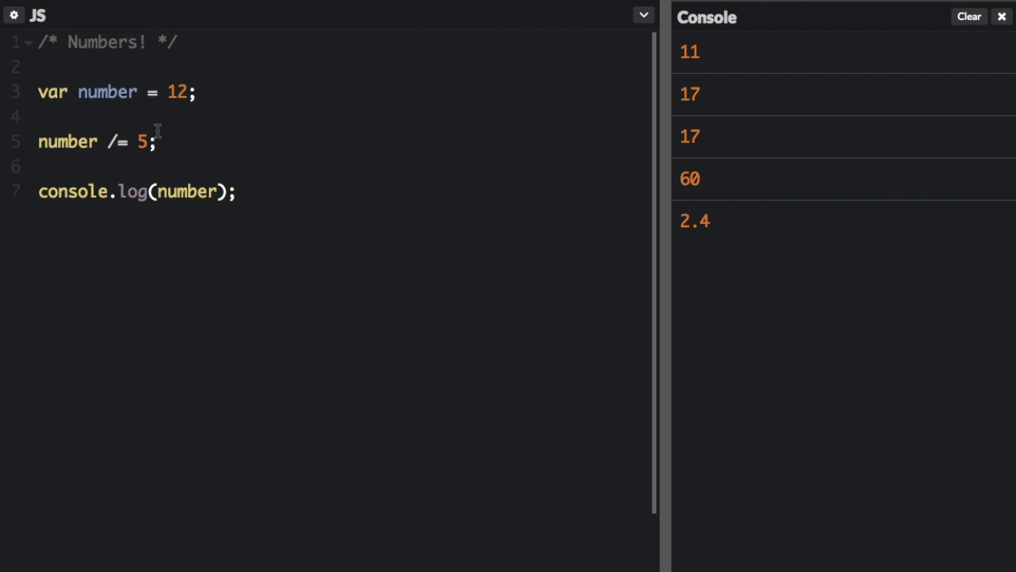
drag(159, 144, 35, 125)
key(BackSpace)
key(BackSpace)
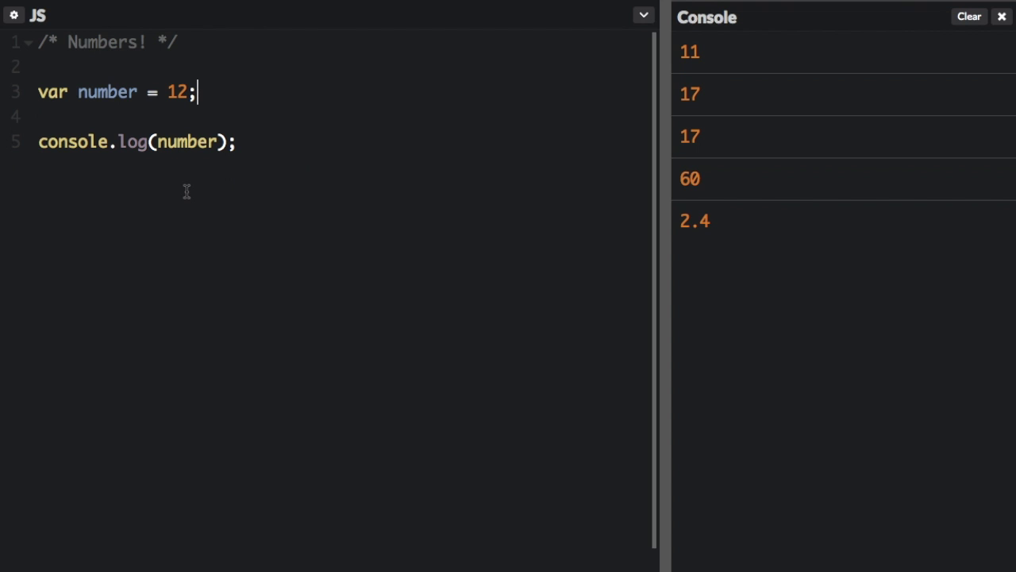
Log number++ and add a second console.log(number) line, showing 12 then 13.
click(216, 143)
text(++)
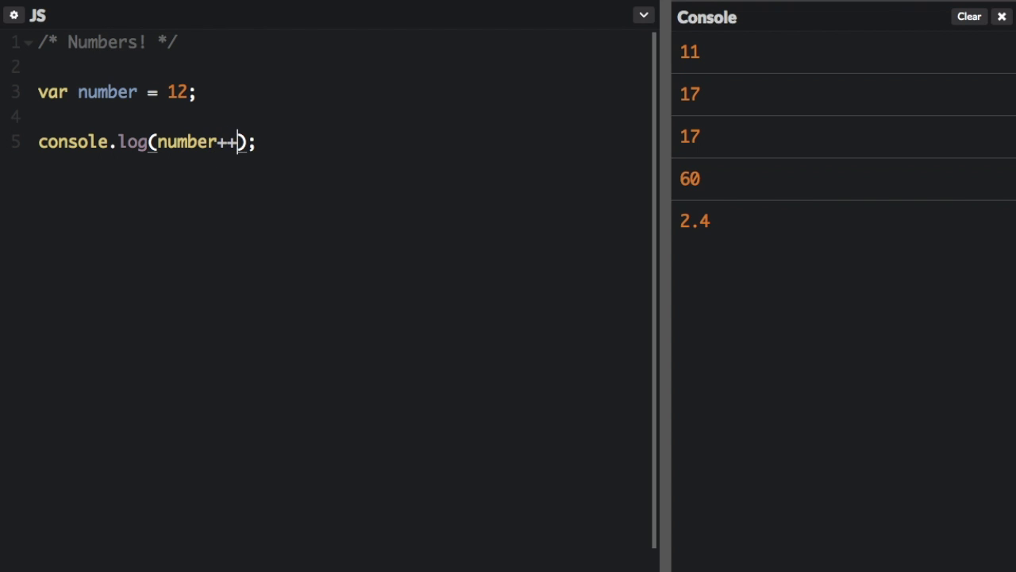
key(ctrl+Return)
click(268, 151)
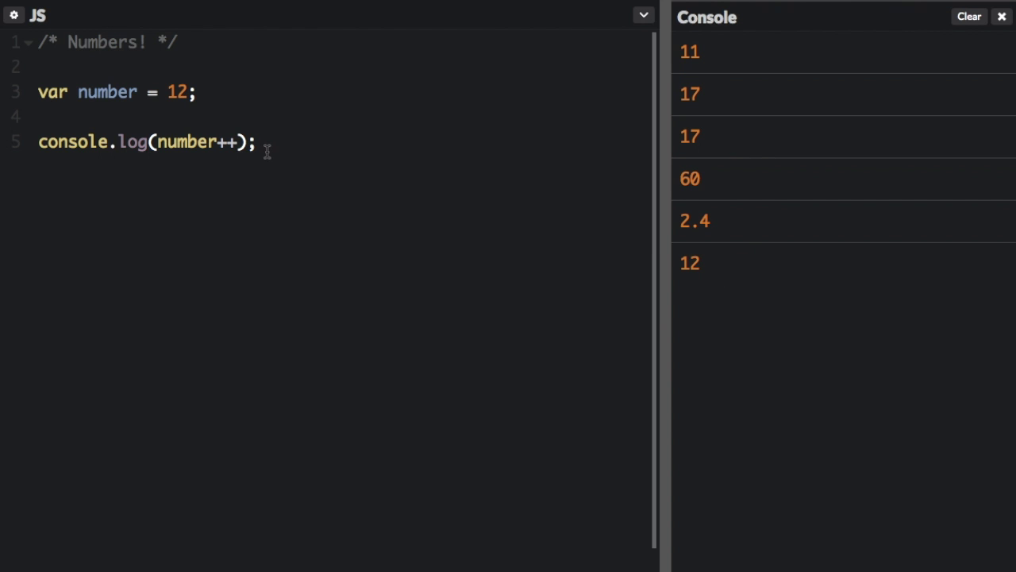
key(Return)
text(console.l)
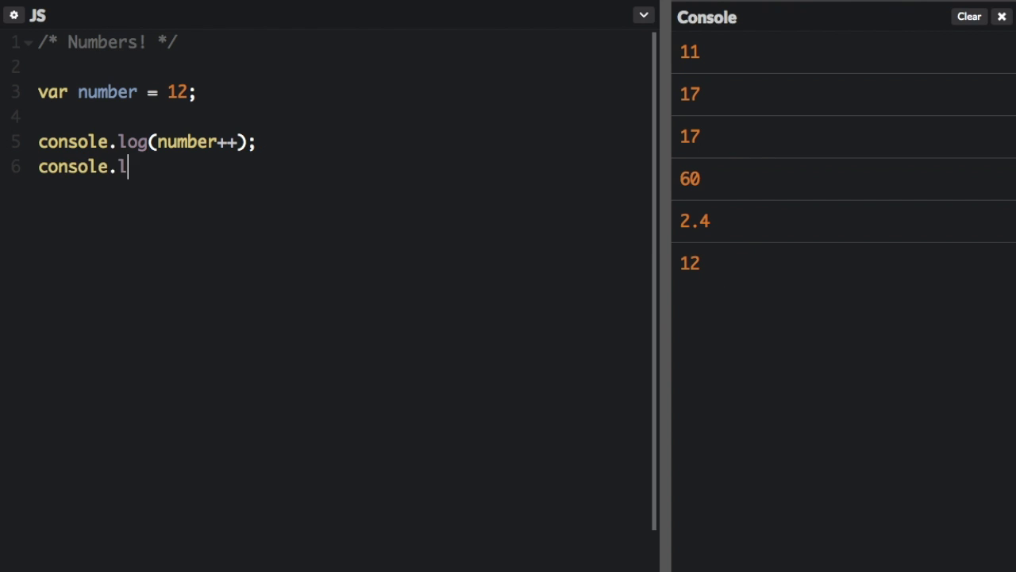
text(og(nu)
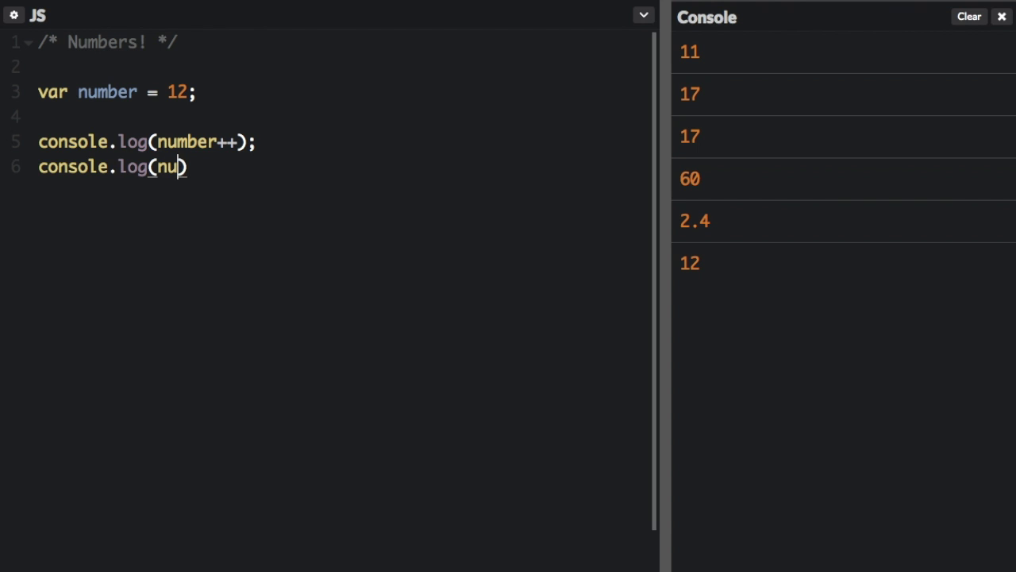
text(mber)
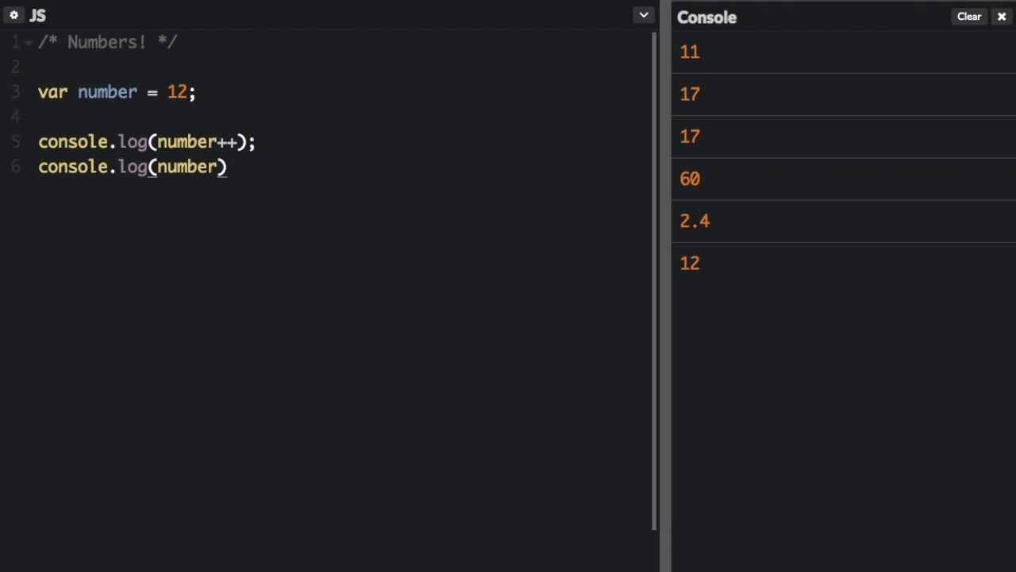
text();)
double_click(176, 141)
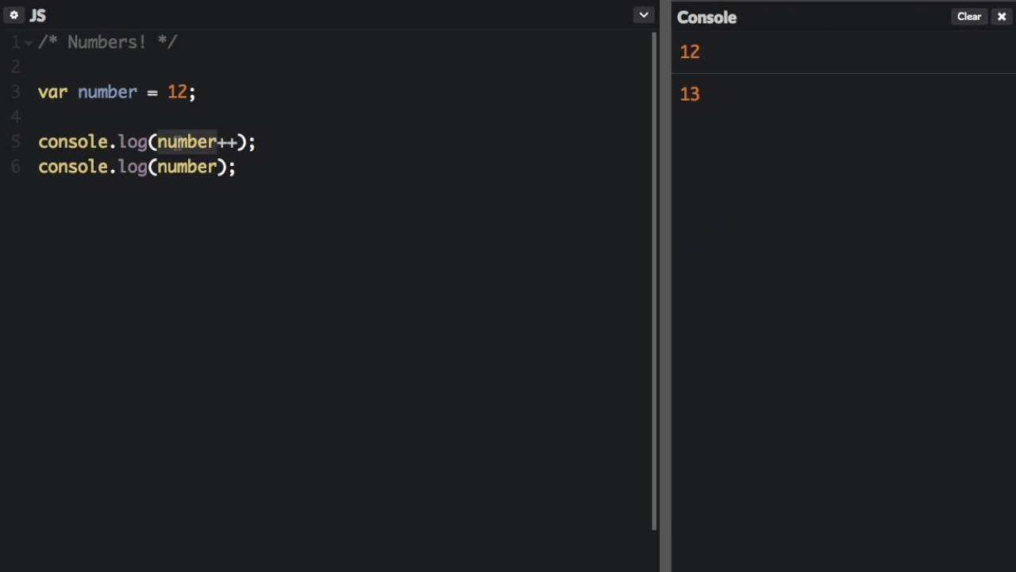
Compare the 12 and 13 results and select the ++ for removal.
drag(238, 143, 218, 143)
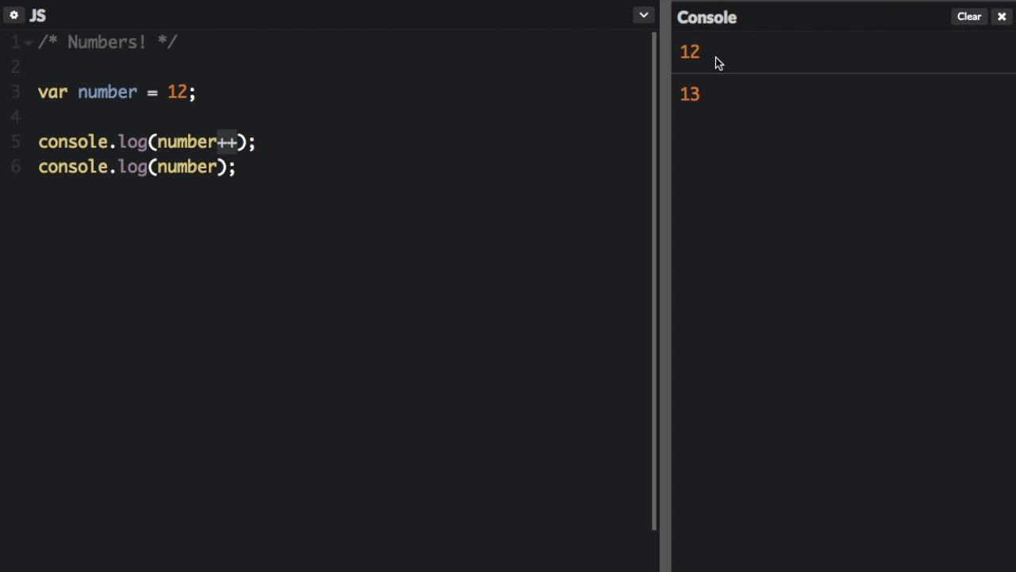
drag(702, 51, 678, 51)
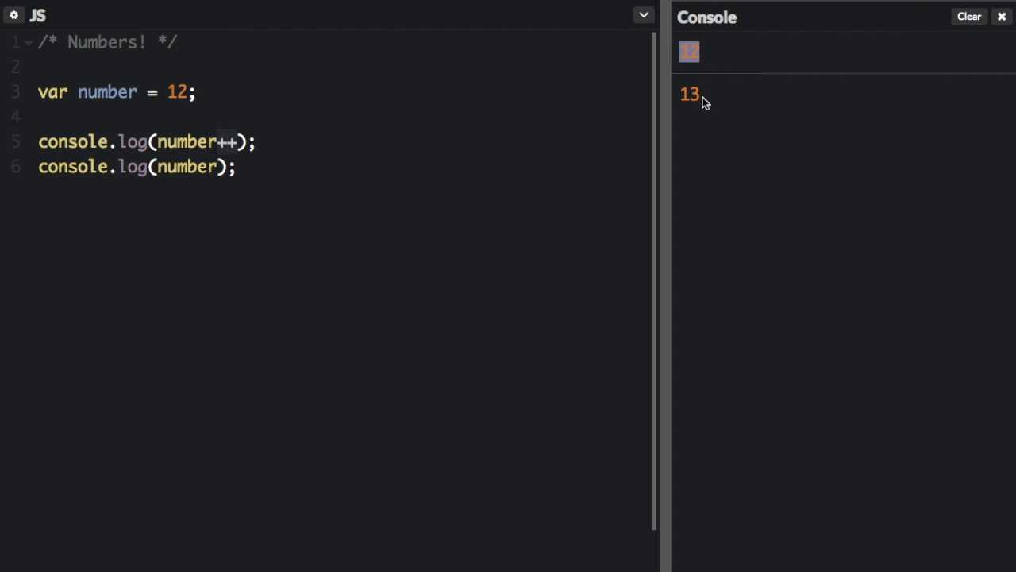
drag(702, 97, 678, 95)
drag(238, 143, 217, 142)
Move ++ in front of number, clear the console and re-run, printing 13 twice.
key(BackSpace)
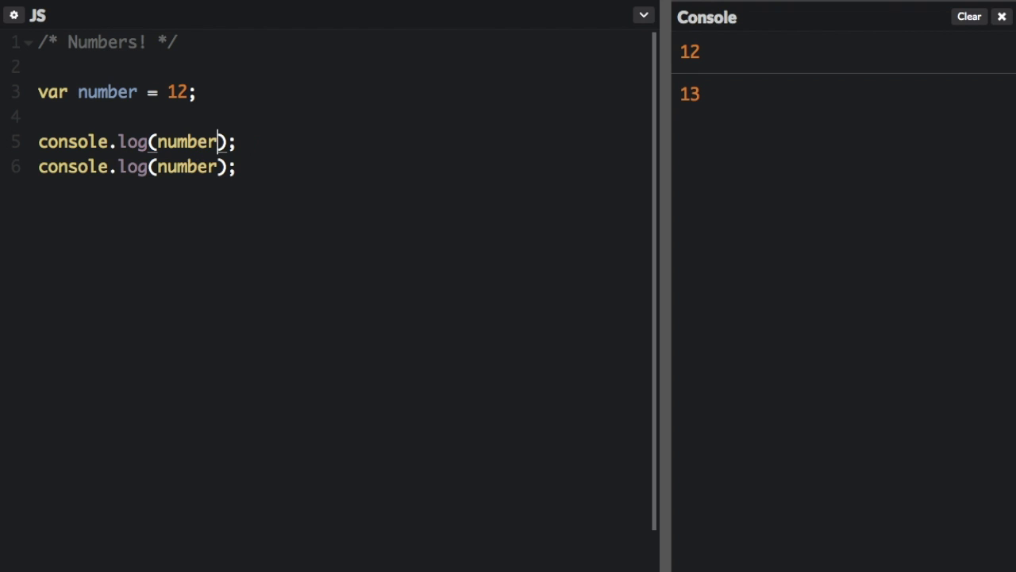
key(Left)
key(Left)
key(Left)
key(Left)
key(Left)
key(Left)
text(++)
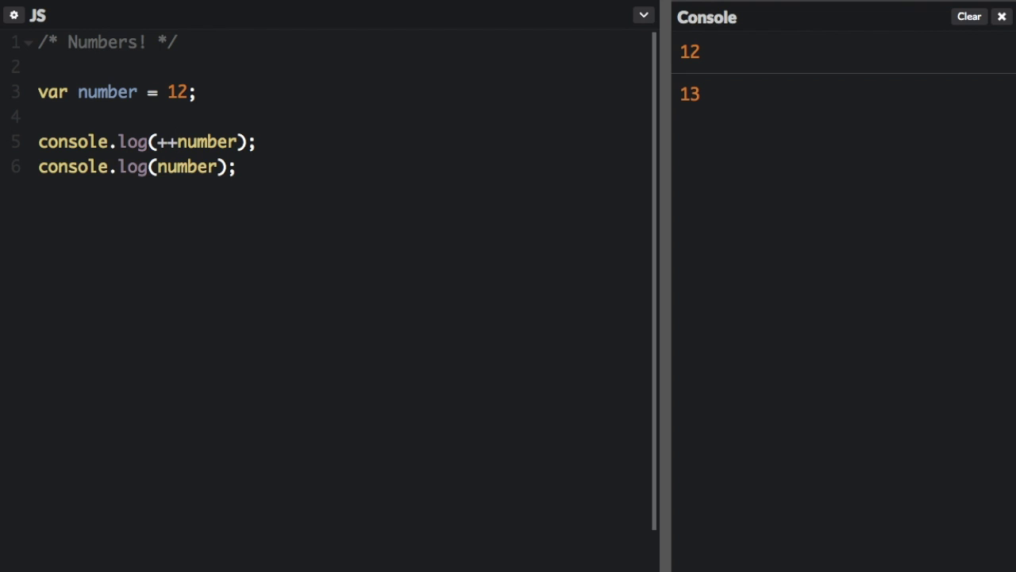
click(963, 19)
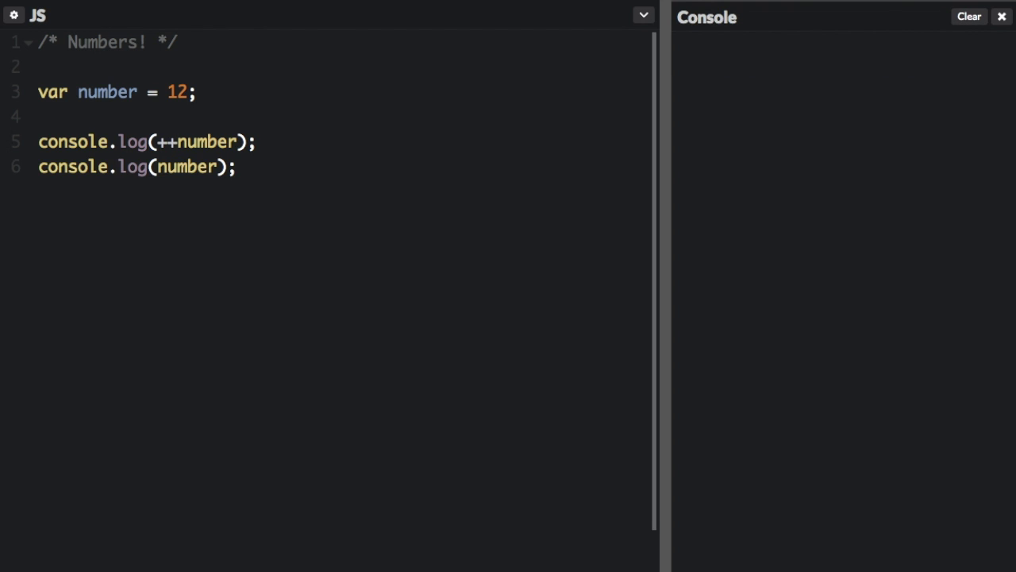
key(ctrl+Return)
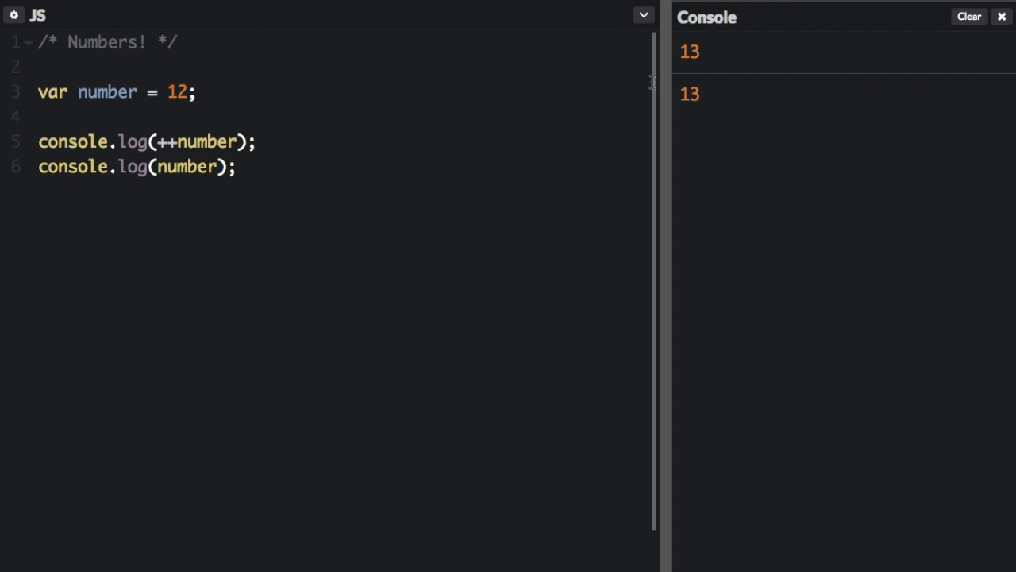
Point out the 13 result and the ++number log call on line 5.
drag(703, 52, 682, 52)
click(158, 142)
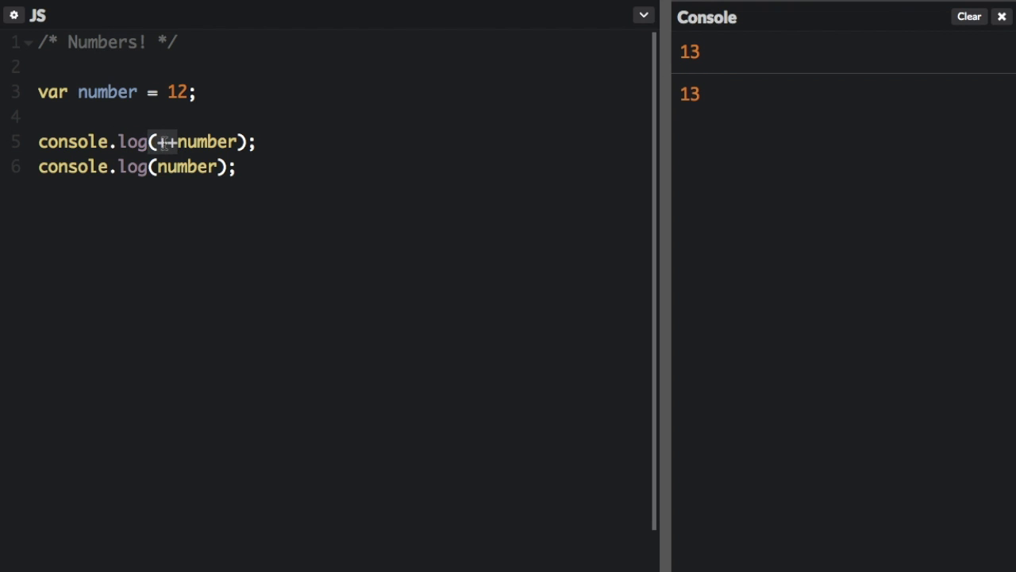
double_click(199, 142)
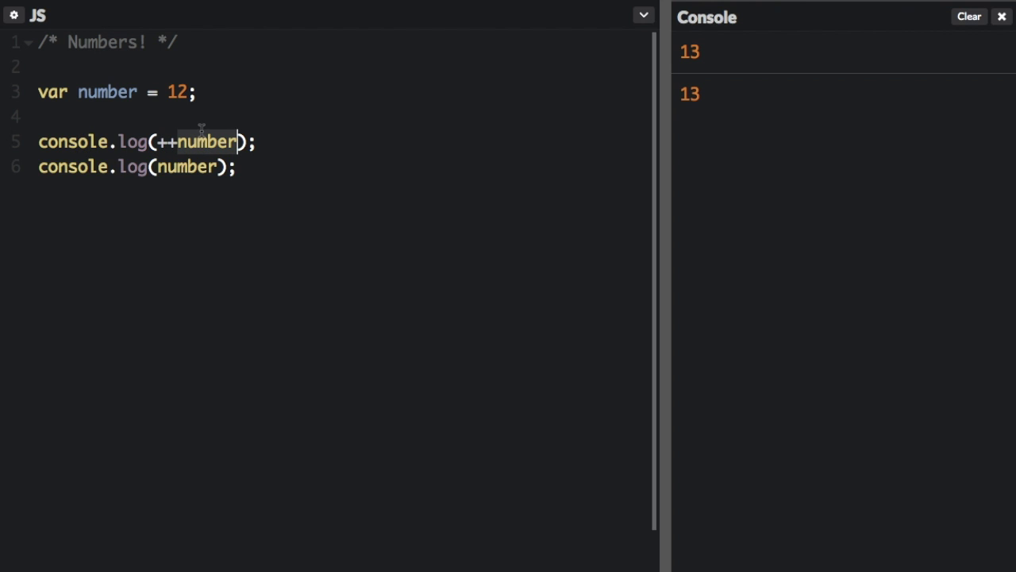
click(258, 142)
click(241, 142)
drag(148, 142, 42, 147)
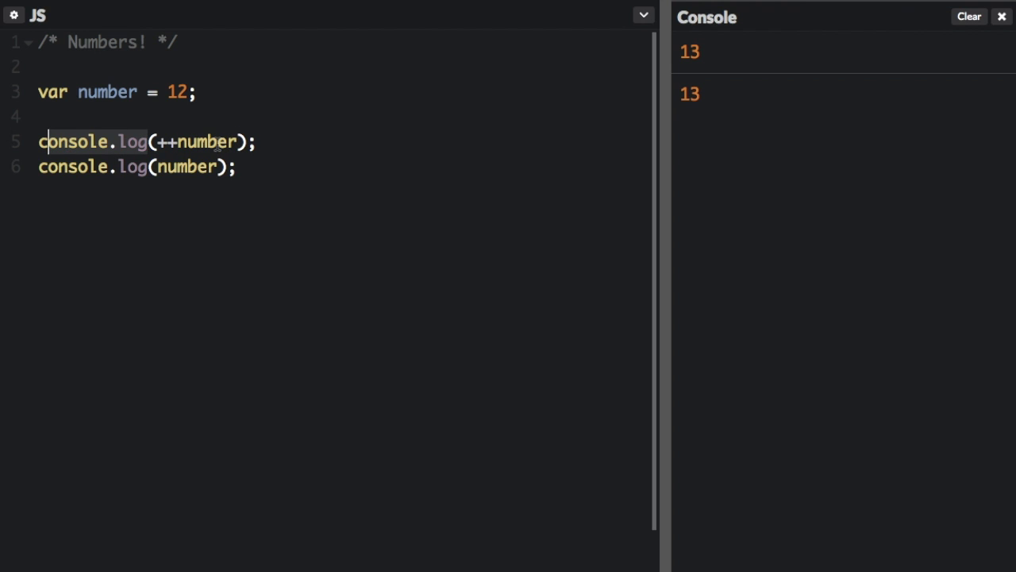
double_click(216, 148)
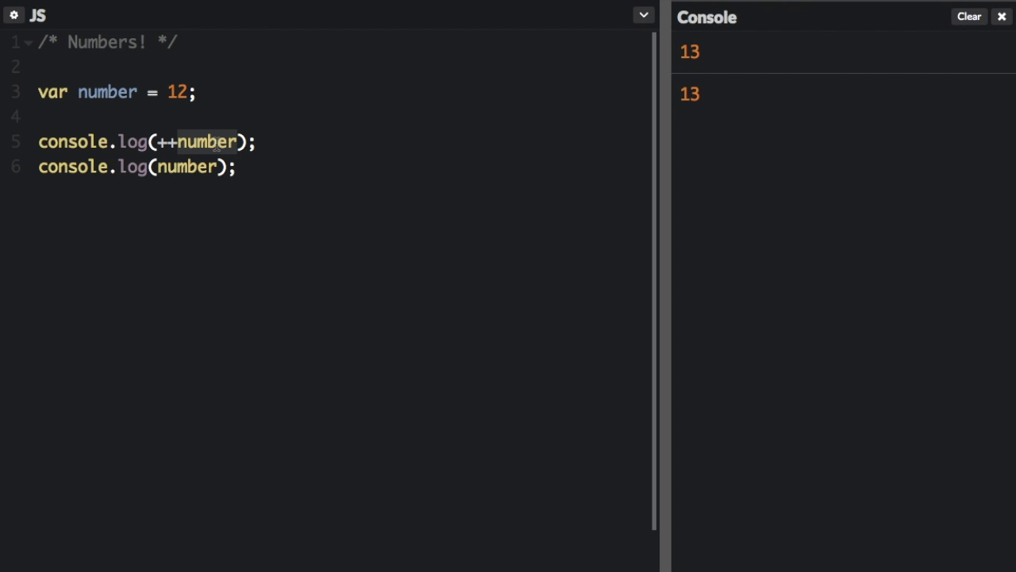